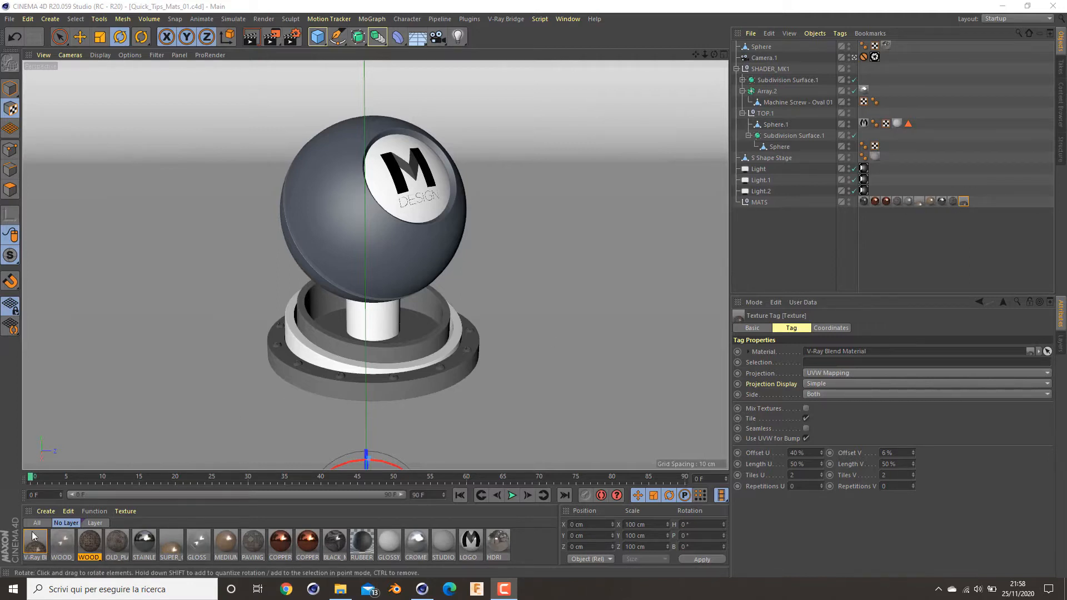
click(38, 512)
mouse_move(67, 432)
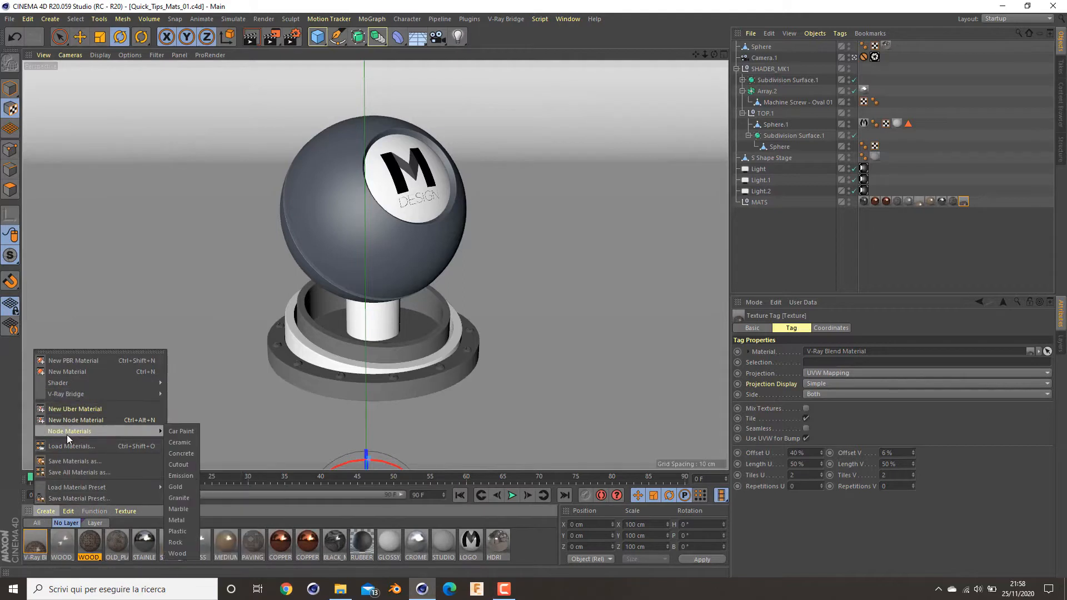
mouse_move(73, 393)
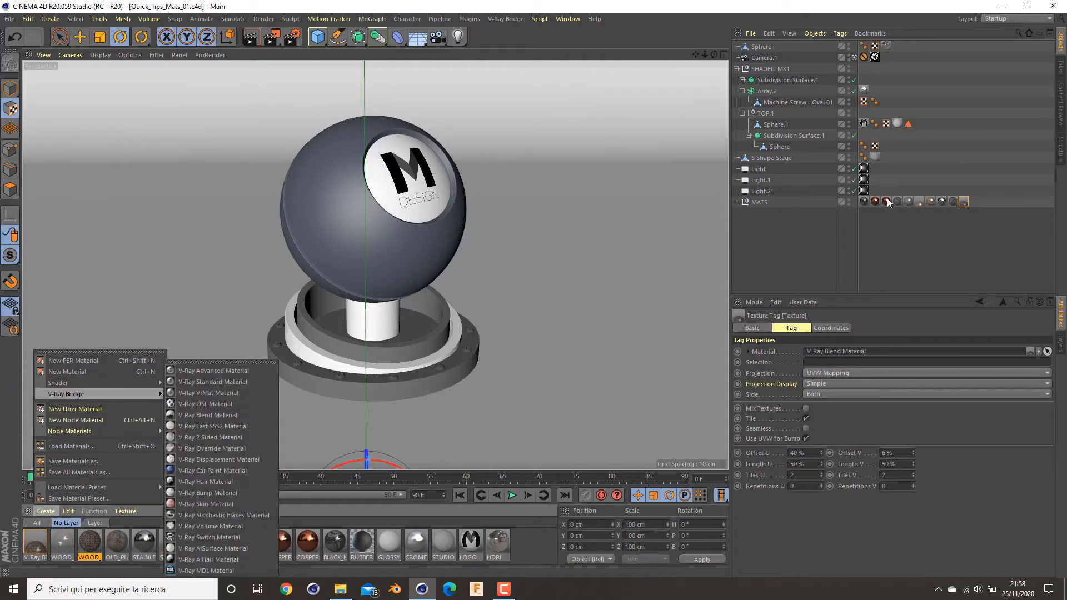
click(941, 260)
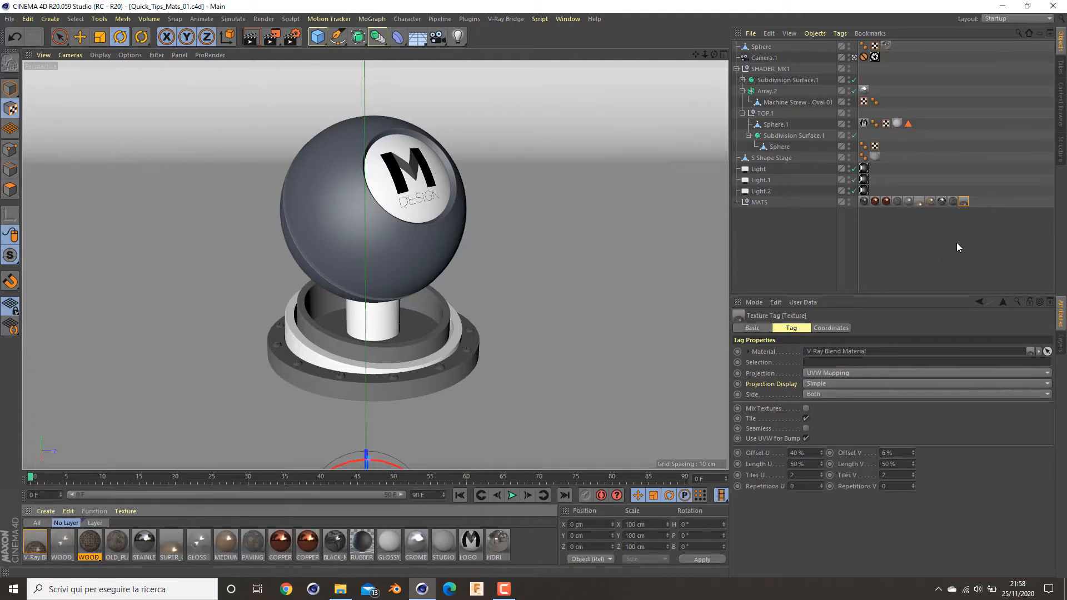
Move the OLD_PLASTER texture tag from the MATS null to the Subdivision Surface.1 object inside TOP.1.
drag(955, 205, 939, 180)
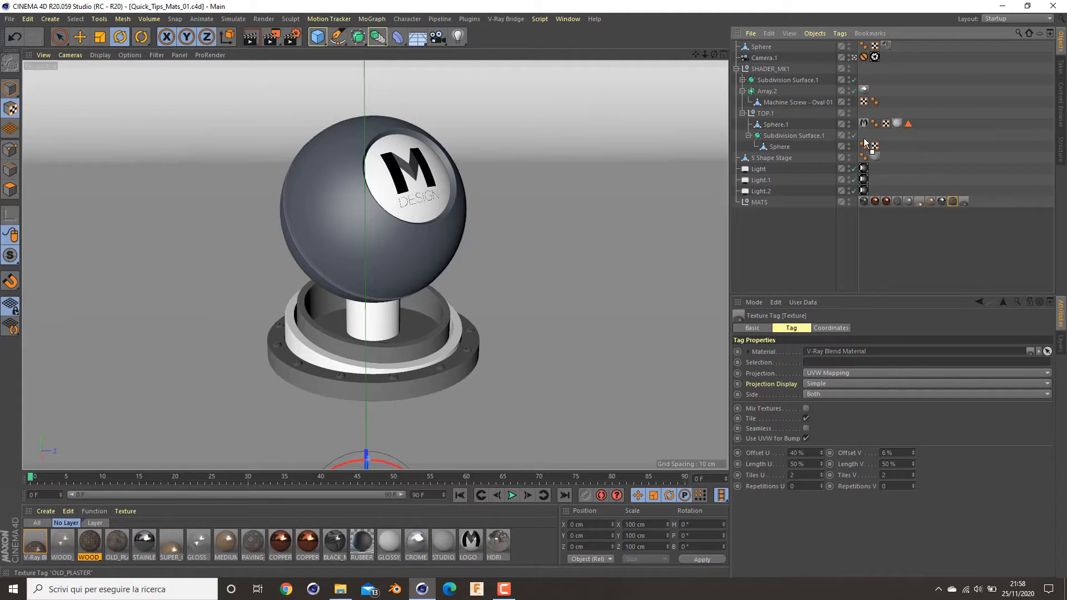
drag(865, 143, 864, 136)
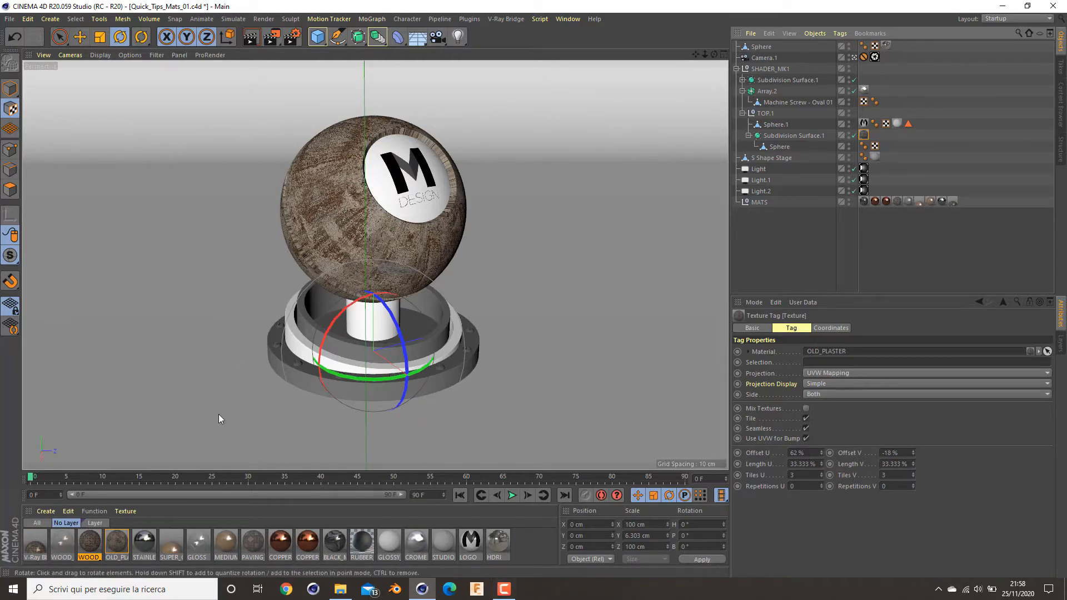
Switch to File Explorer and preview the "42_old worn plaster PBR texture-seamless" image in the tex folder, then put the window away.
mouse_move(340, 589)
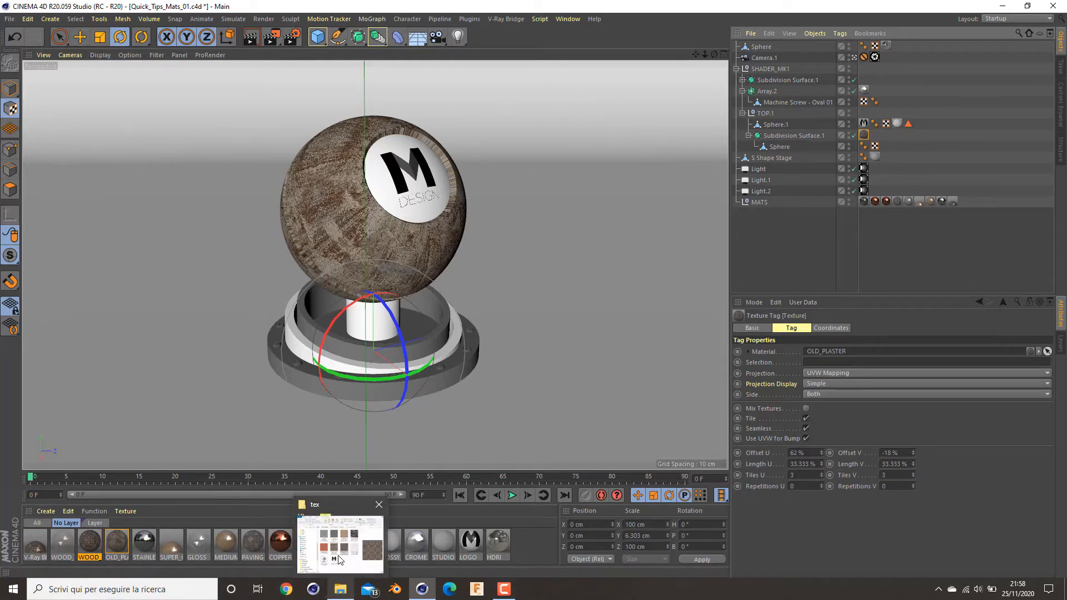
click(339, 536)
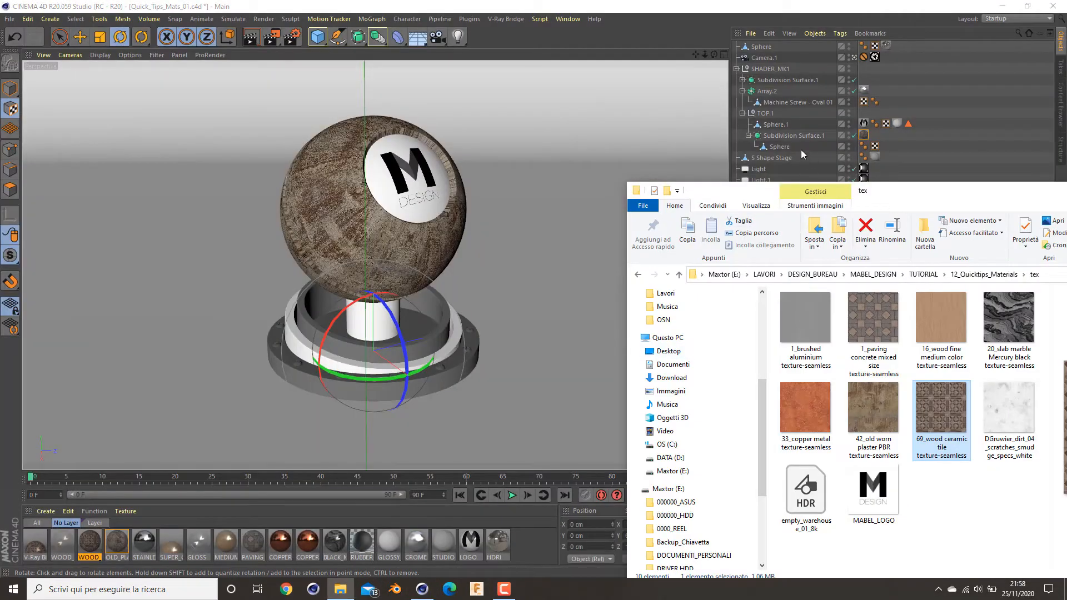
drag(856, 197, 689, 90)
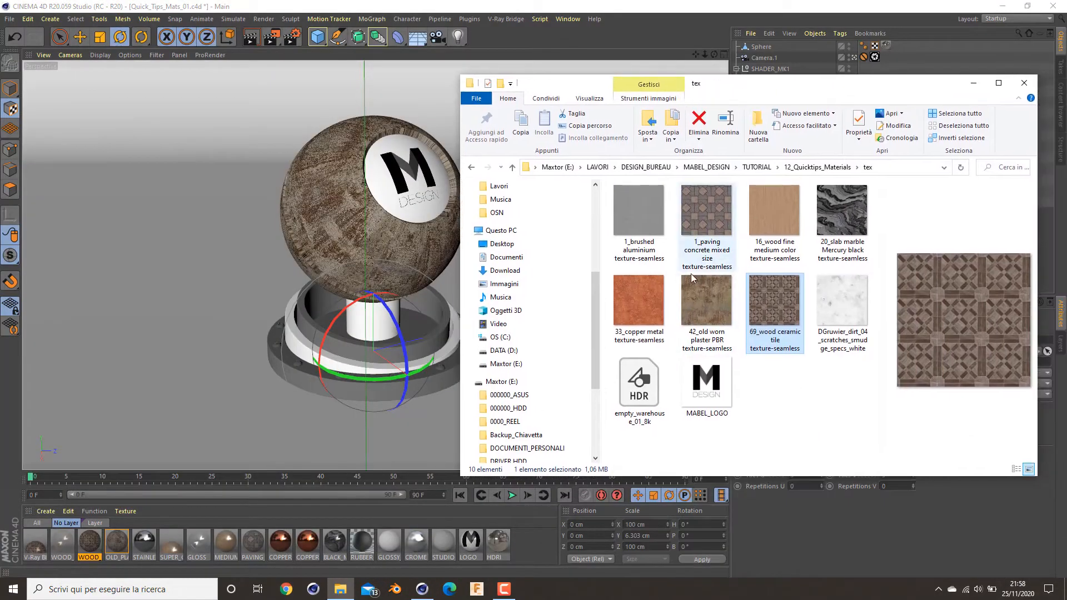
click(689, 315)
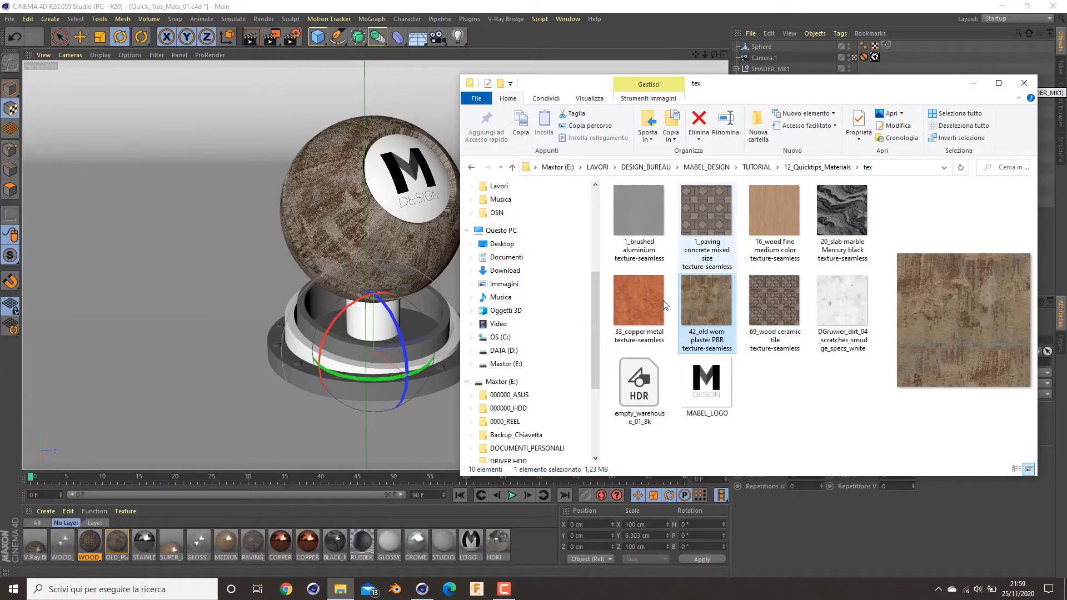
click(973, 84)
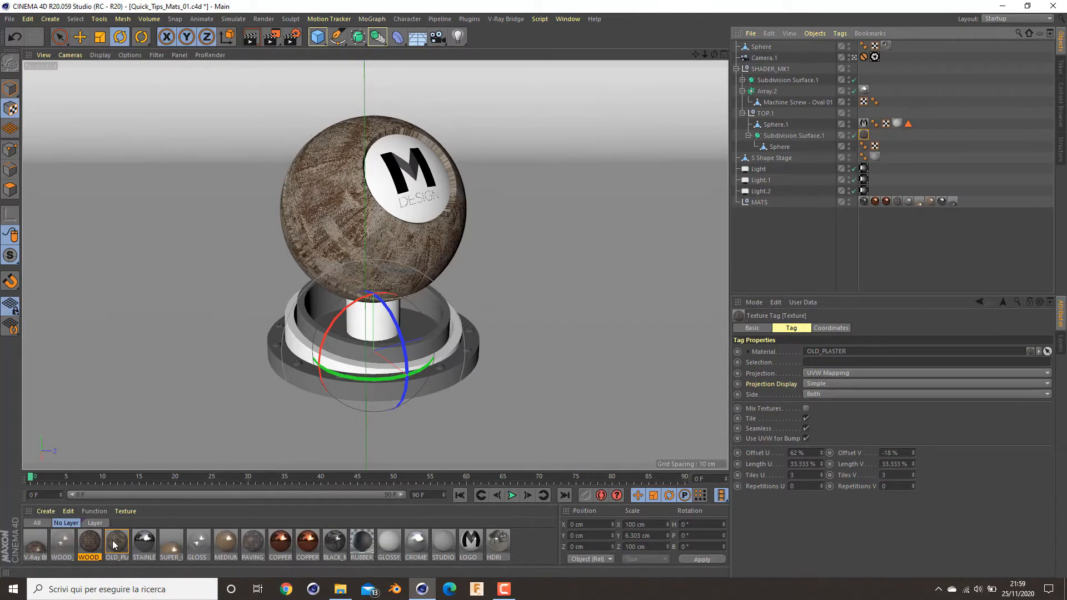
Open the OLD_PLASTER material and inspect the Filter shader used as its Diffuse Layer 1 color texture.
double_click(114, 542)
click(212, 290)
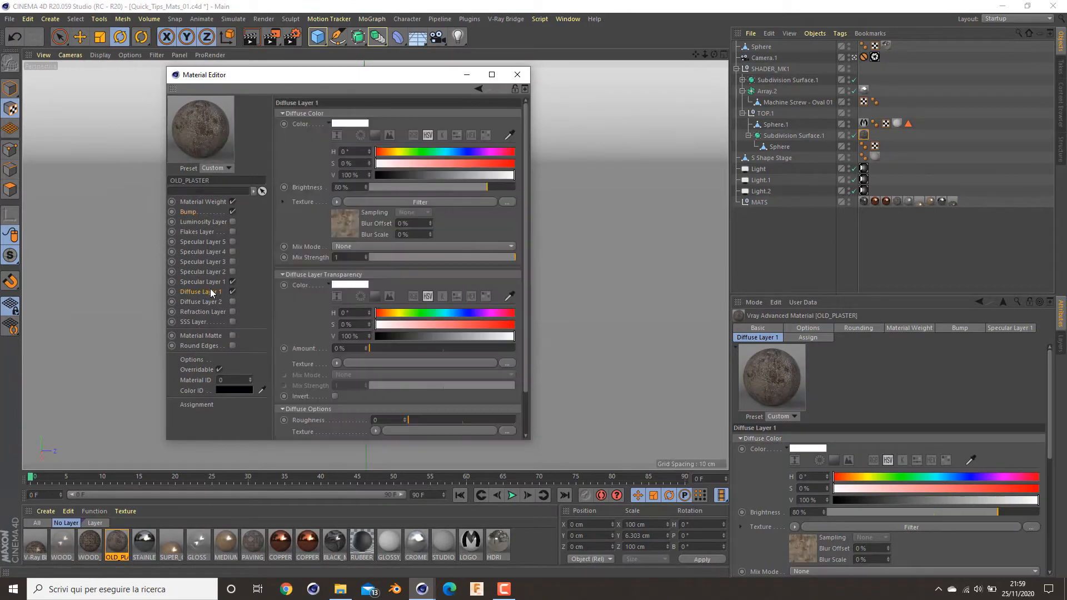
drag(370, 77, 661, 54)
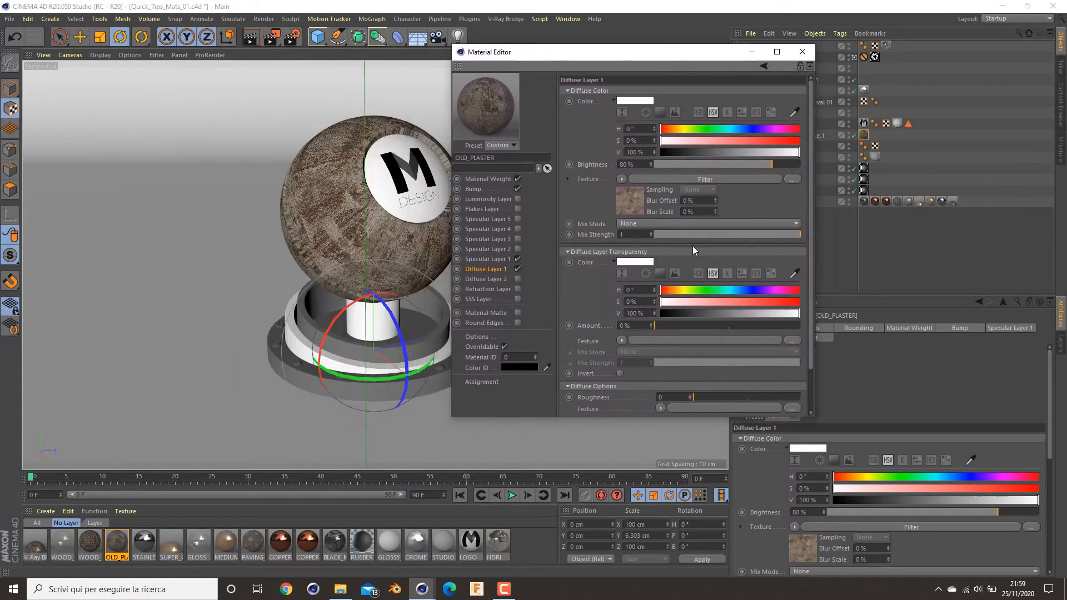
click(636, 203)
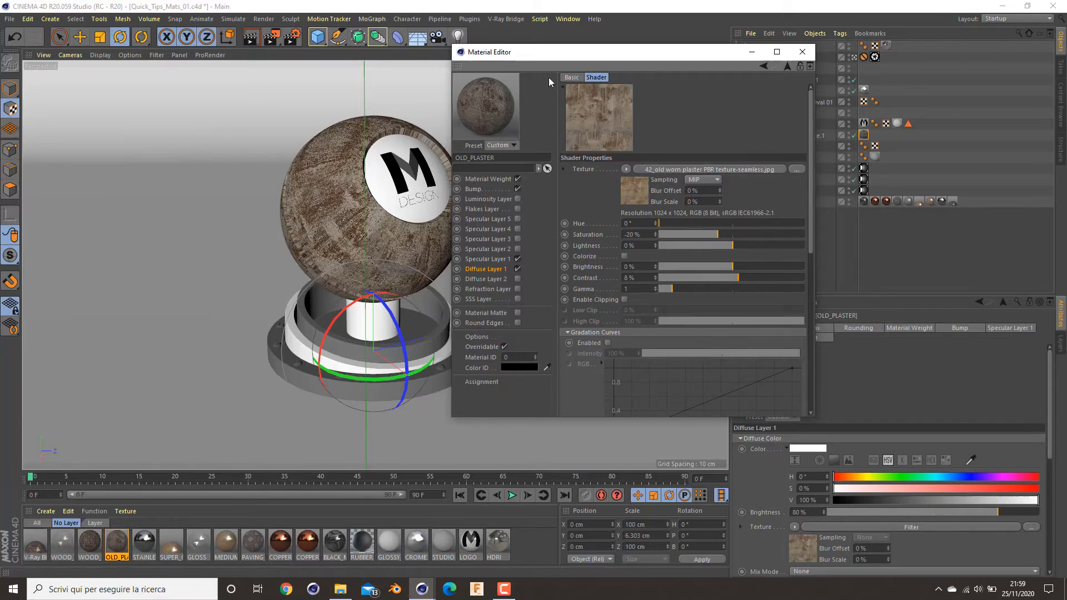
Copy the color texture parameter of Diffuse Layer 1.
click(490, 268)
right_click(604, 180)
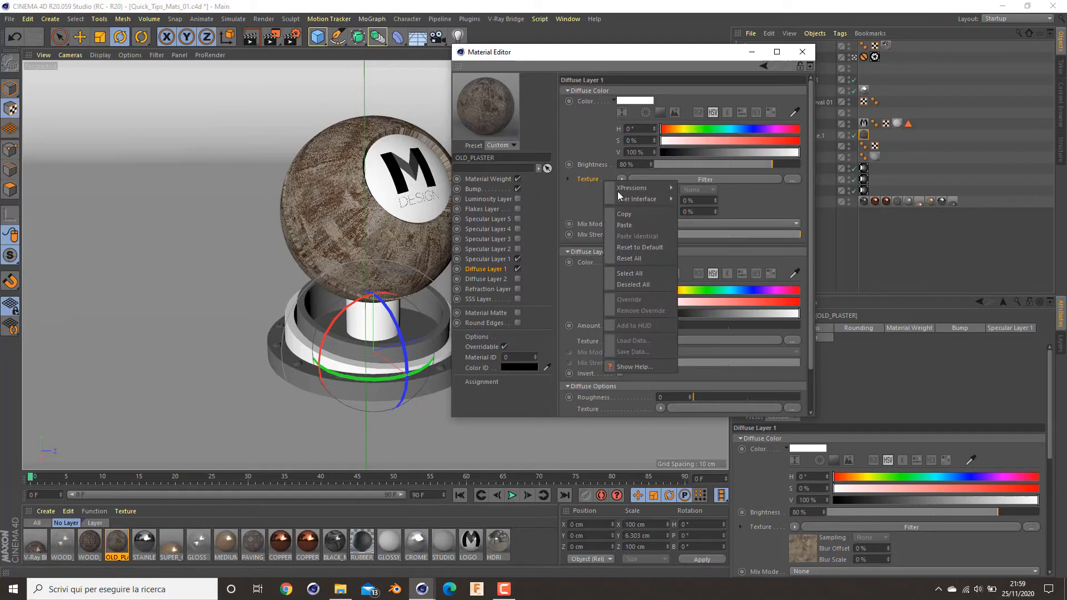
click(624, 214)
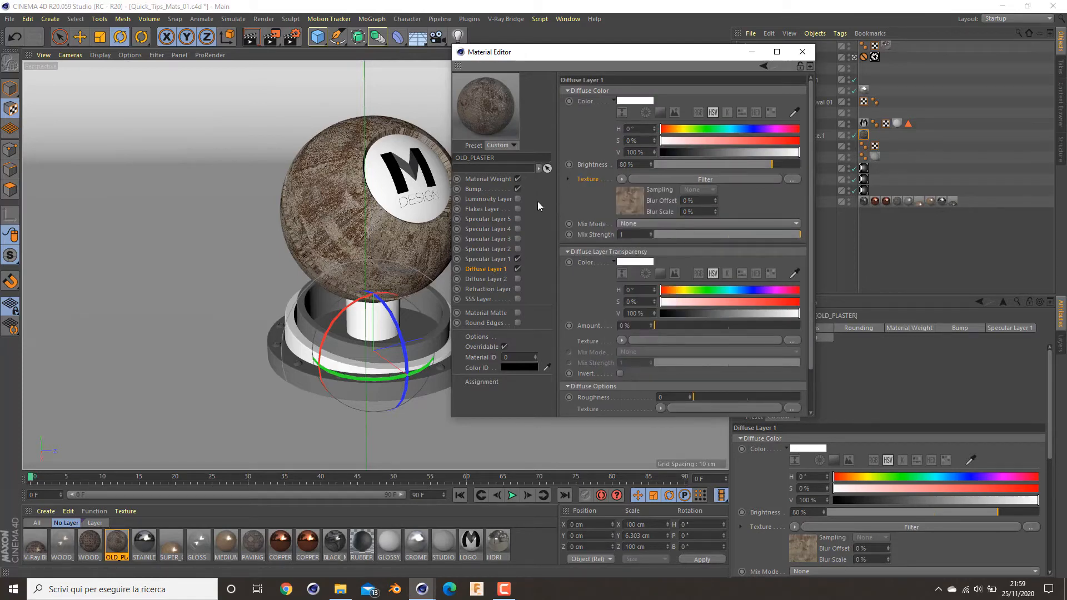
Inspect the Filter shader in the Bump texture, switching its clipping off and on again to compare.
click(473, 189)
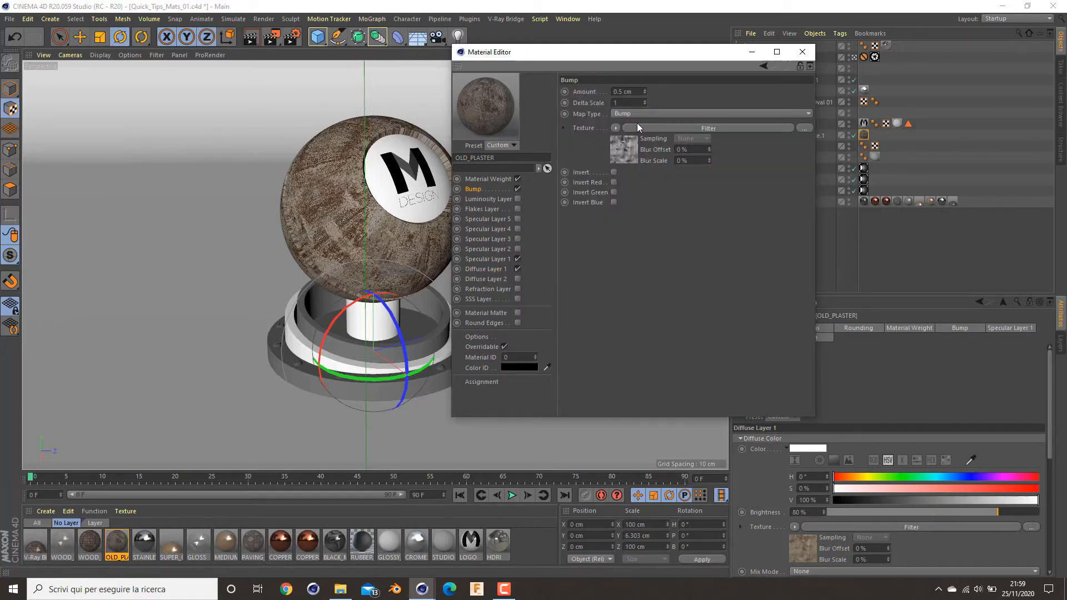
click(621, 148)
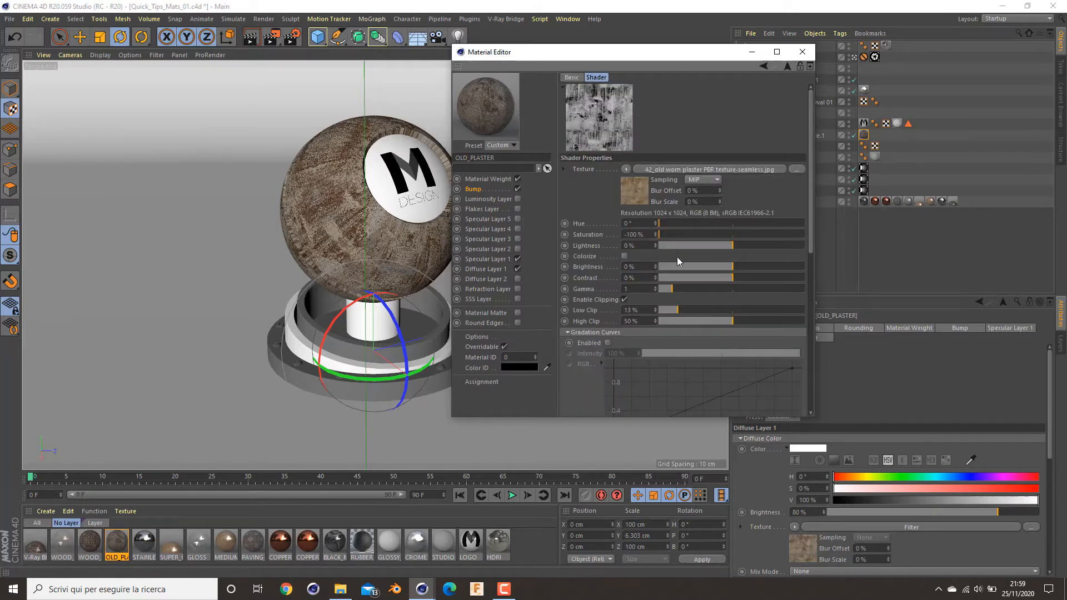
click(625, 299)
click(625, 298)
Inspect the Filter shader of the Specular Layer 1 color texture and return to the layer's settings.
click(507, 259)
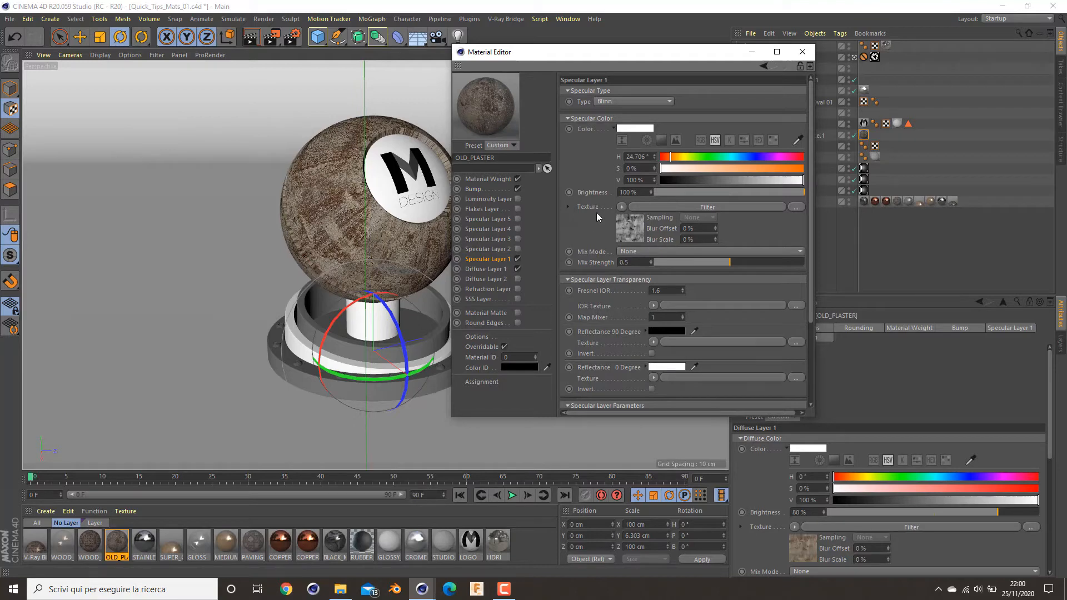
click(624, 223)
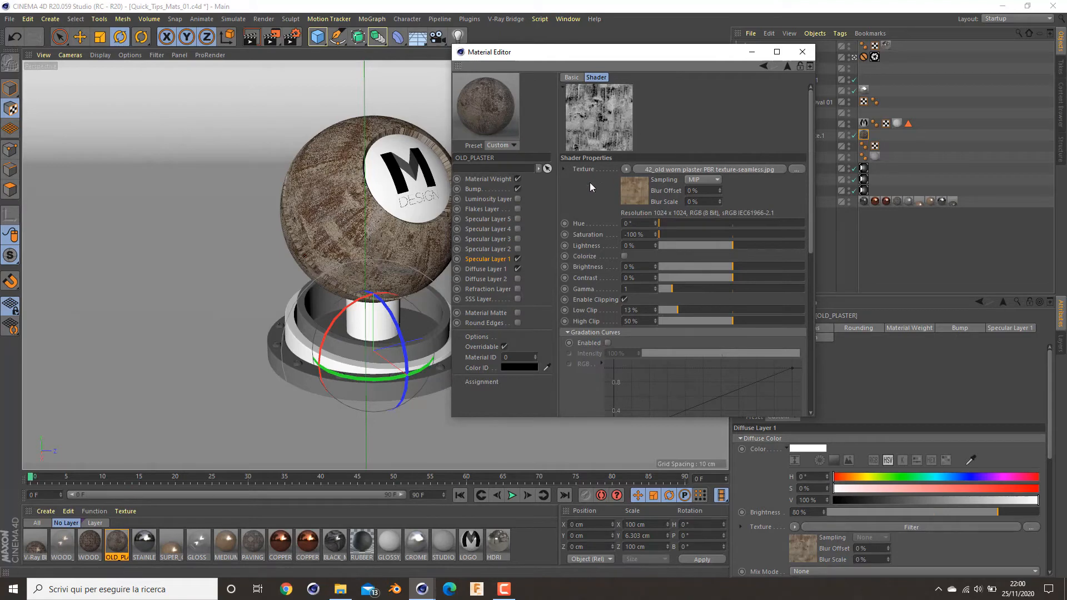
click(486, 259)
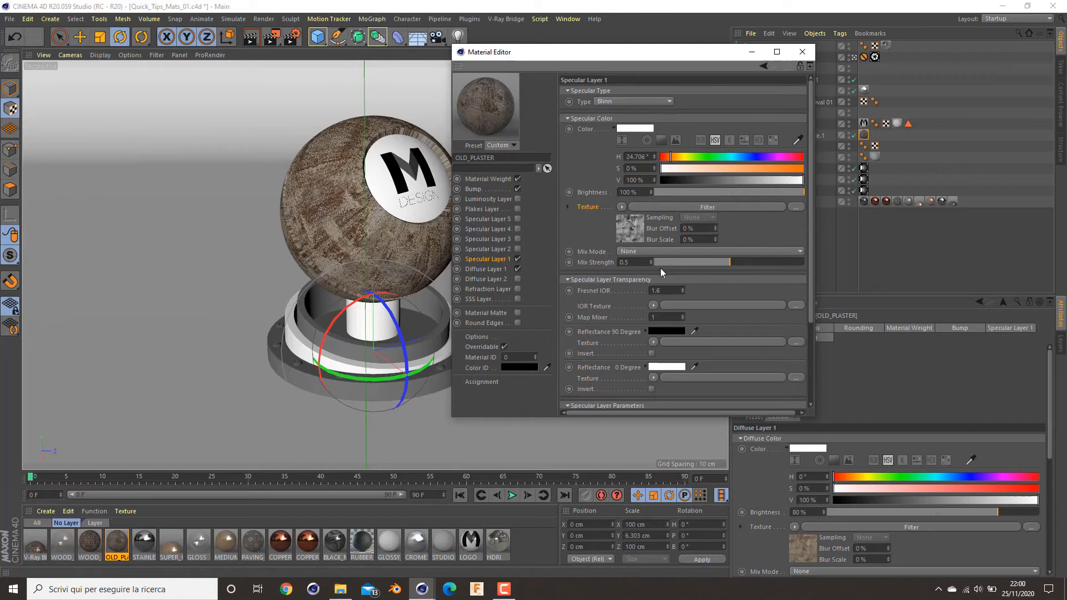
Try a texture mix strength of 1 on Specular Layer 1 and set it back to 0.5.
drag(726, 264, 844, 229)
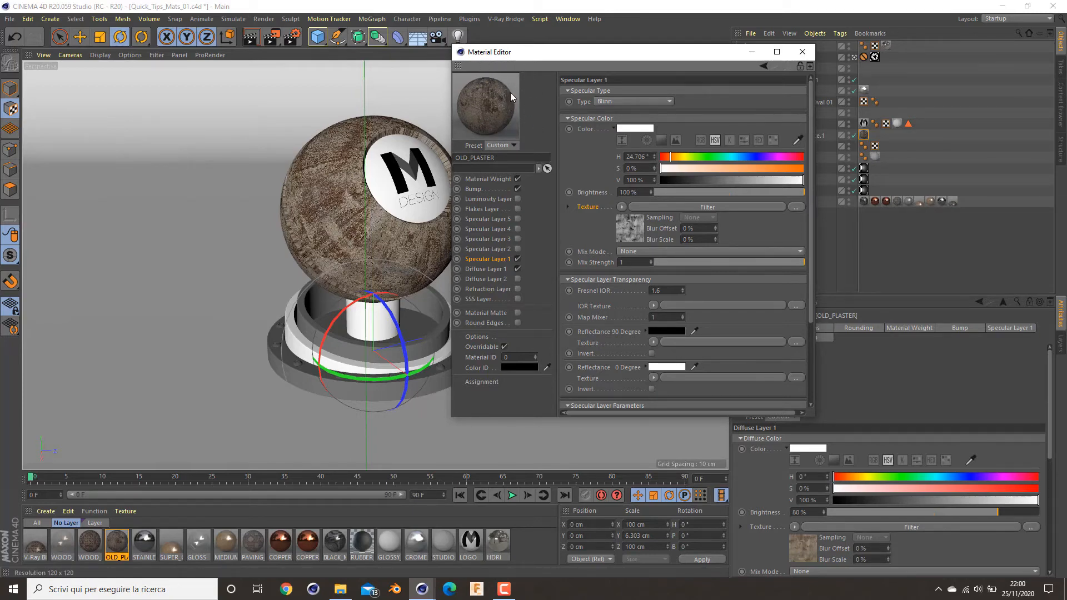
click(731, 265)
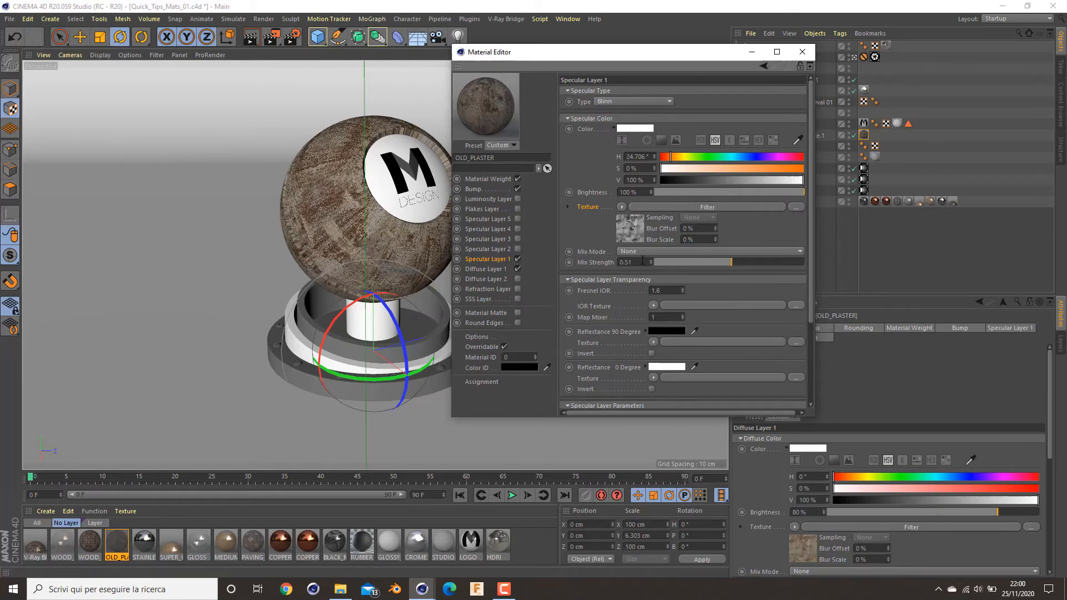
key(Return)
Try a higher reflection glossiness on Specular Layer 1 and set it back to 0.6.
drag(811, 239, 813, 281)
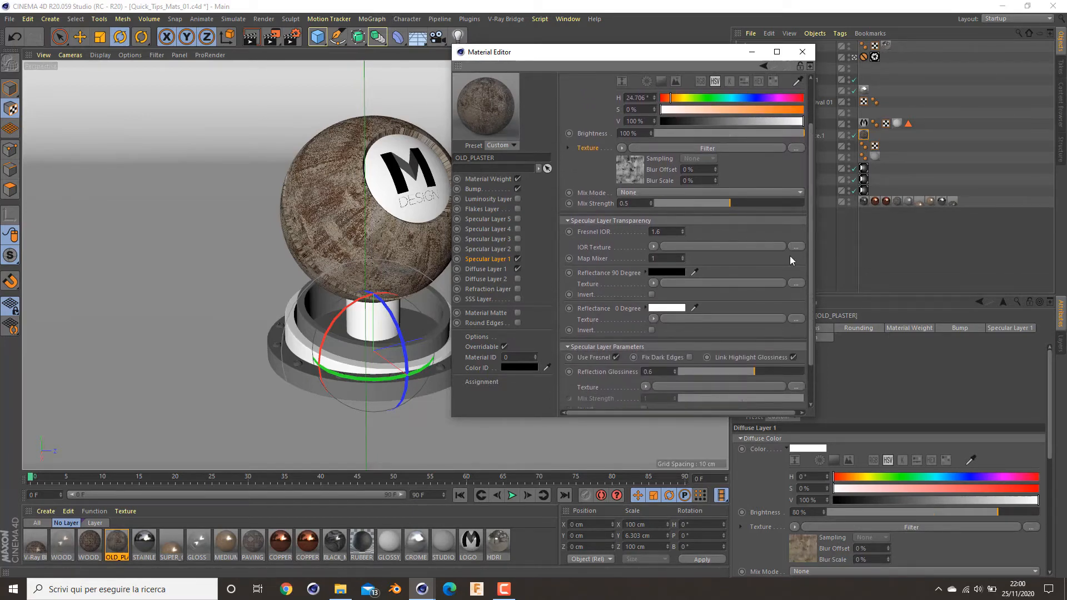
drag(809, 211, 810, 259)
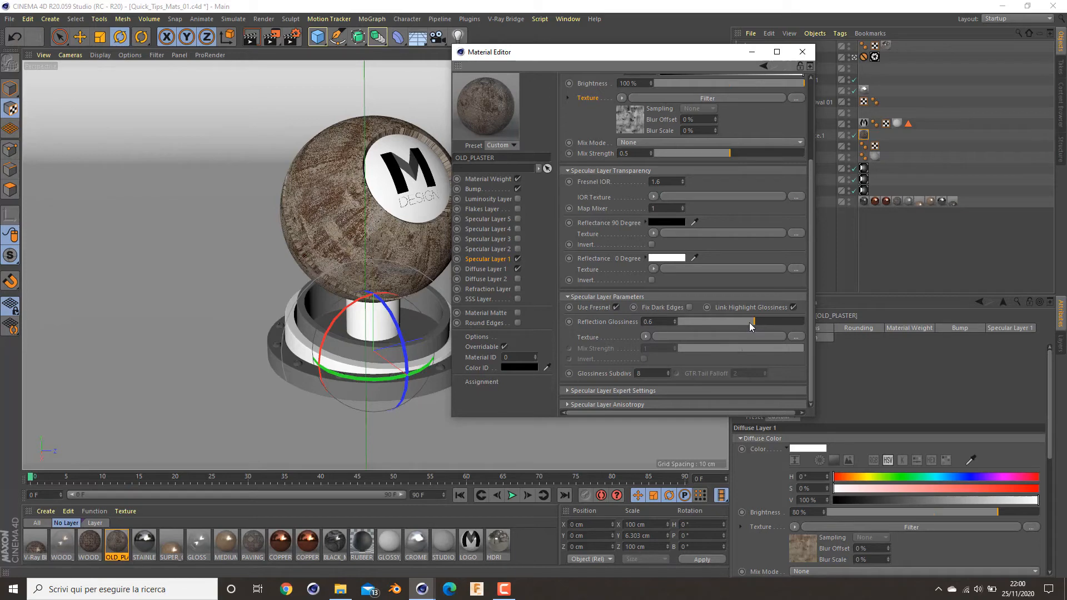
drag(750, 326, 827, 325)
click(668, 322)
text(0.6)
key(Return)
Render the scene to the Picture Viewer and display the new render centred on the plaster sphere.
click(276, 36)
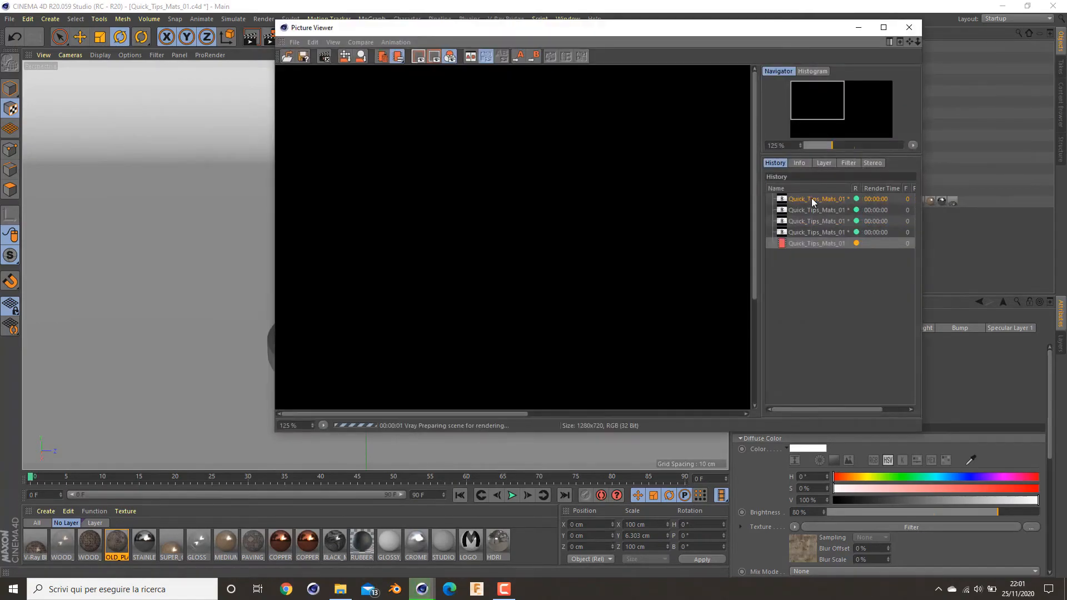
click(811, 243)
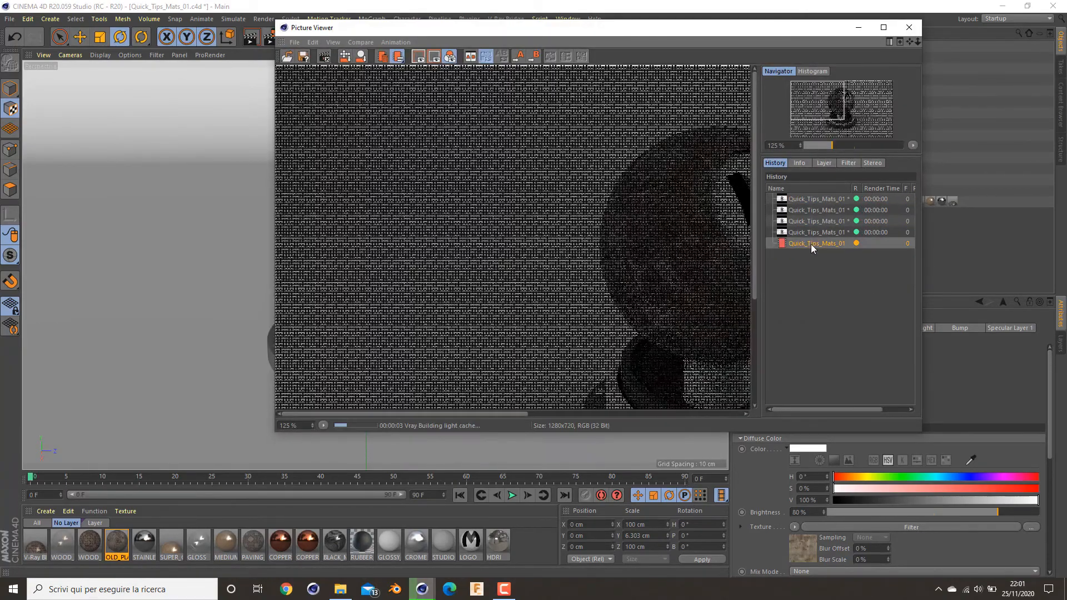
drag(696, 250, 517, 193)
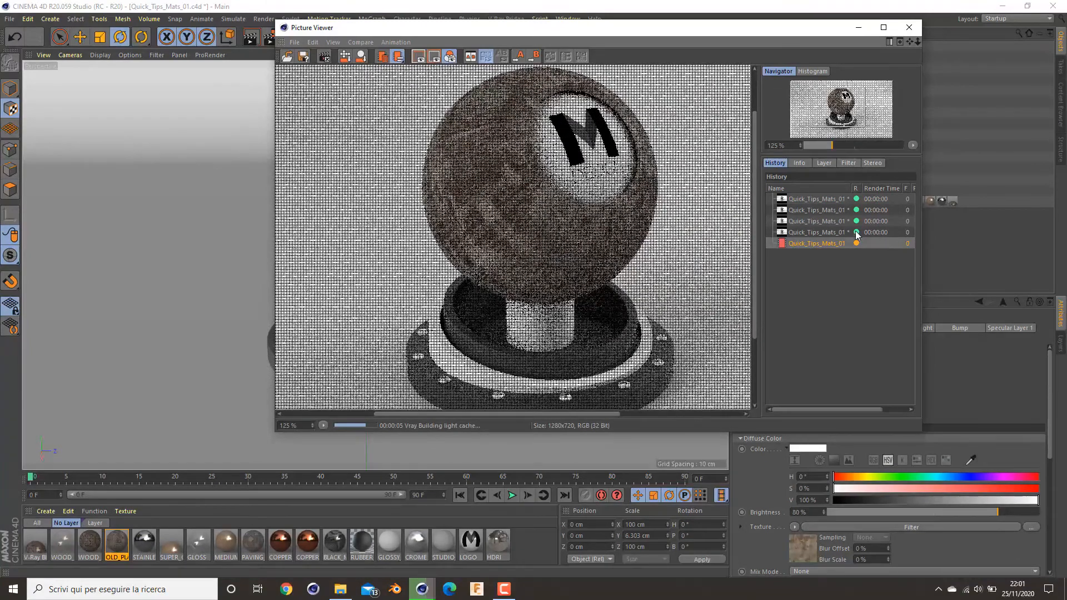
Remove the four earlier Quick_Tips_Mats_01 renders from the Picture Viewer history, deleting the unsaved files.
click(816, 200)
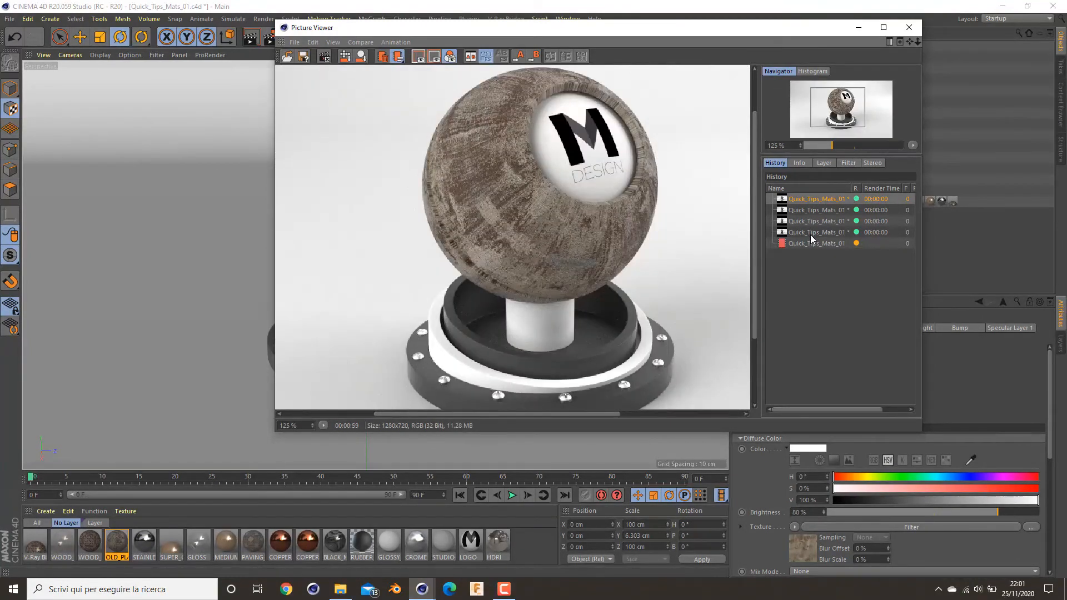
right_click(810, 234)
click(867, 357)
right_click(811, 233)
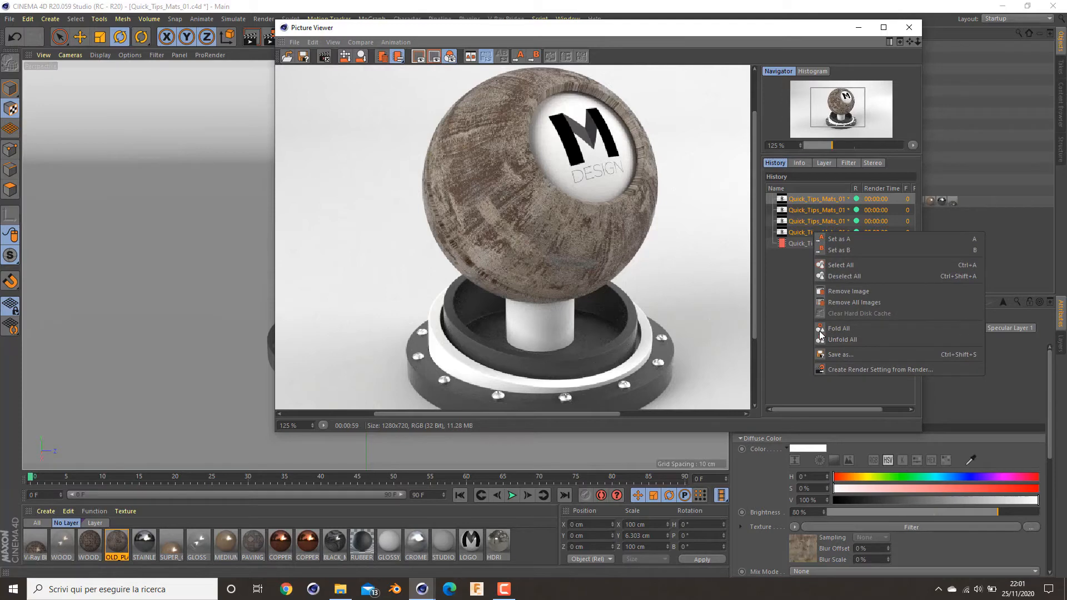
click(829, 291)
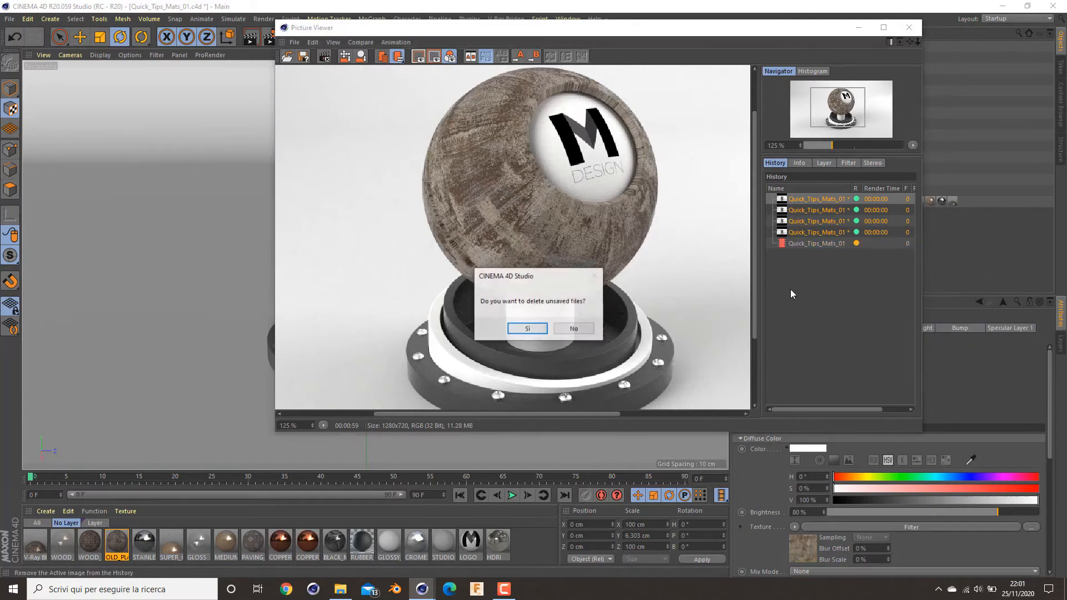
click(526, 327)
scroll(524, 261, down, 1)
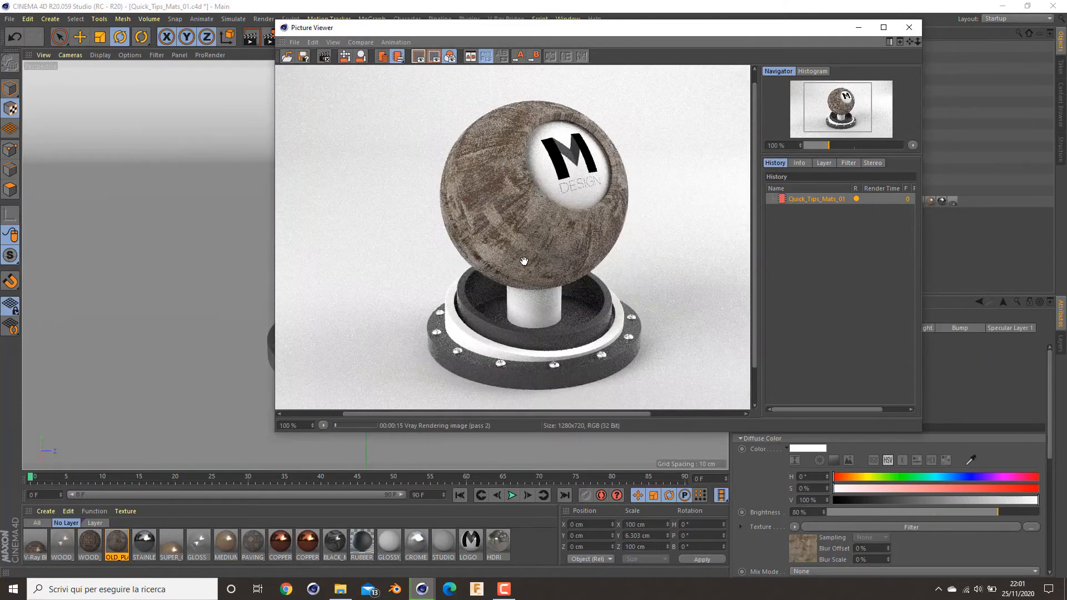